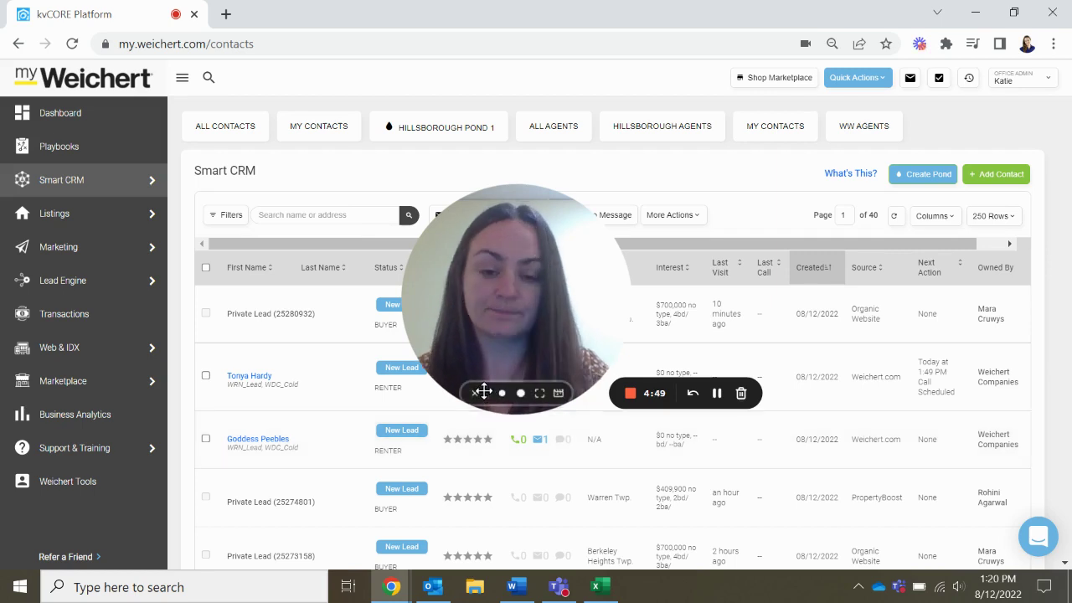
# Filter Smart CRM contacts to No Phone, Unsubscribed to Text and Unsubscribed to Emails
pyautogui.click(476, 392)
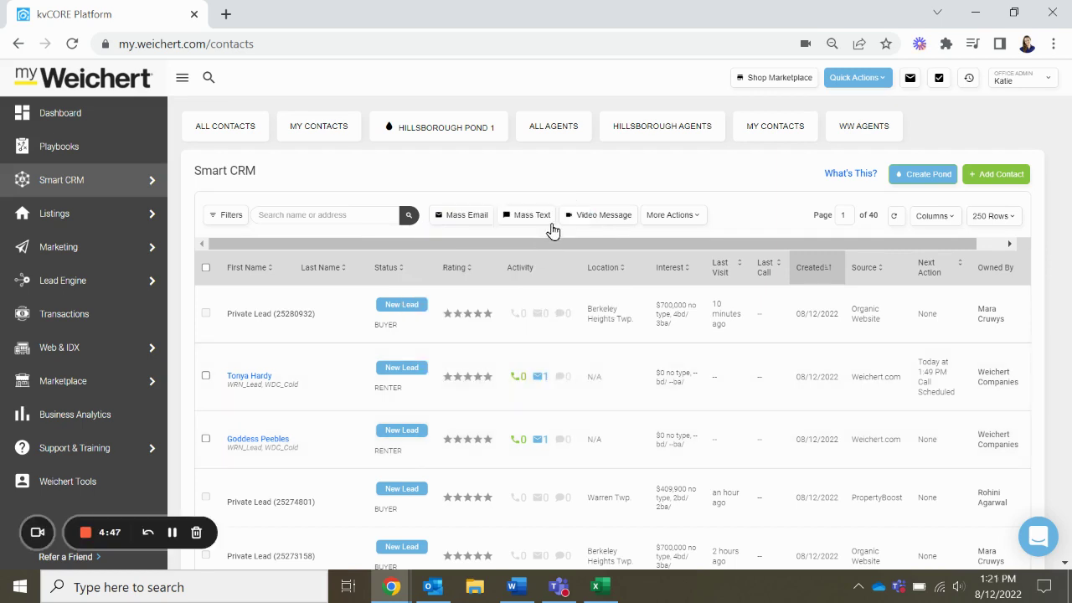
pyautogui.click(231, 216)
pyautogui.scroll(-3, 273, 236)
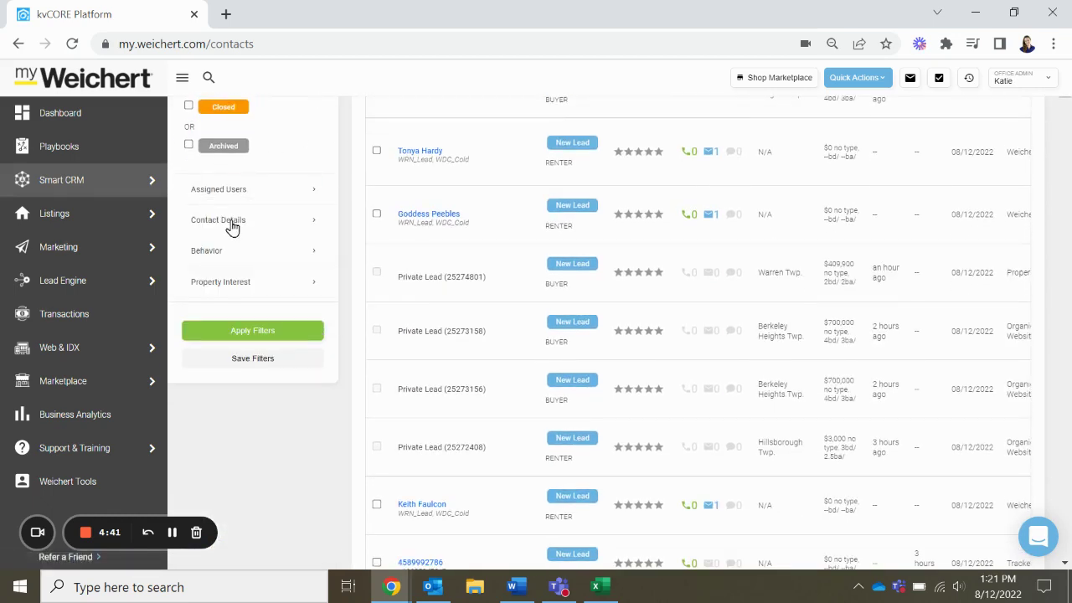
pyautogui.click(232, 223)
pyautogui.scroll(-4, 242, 213)
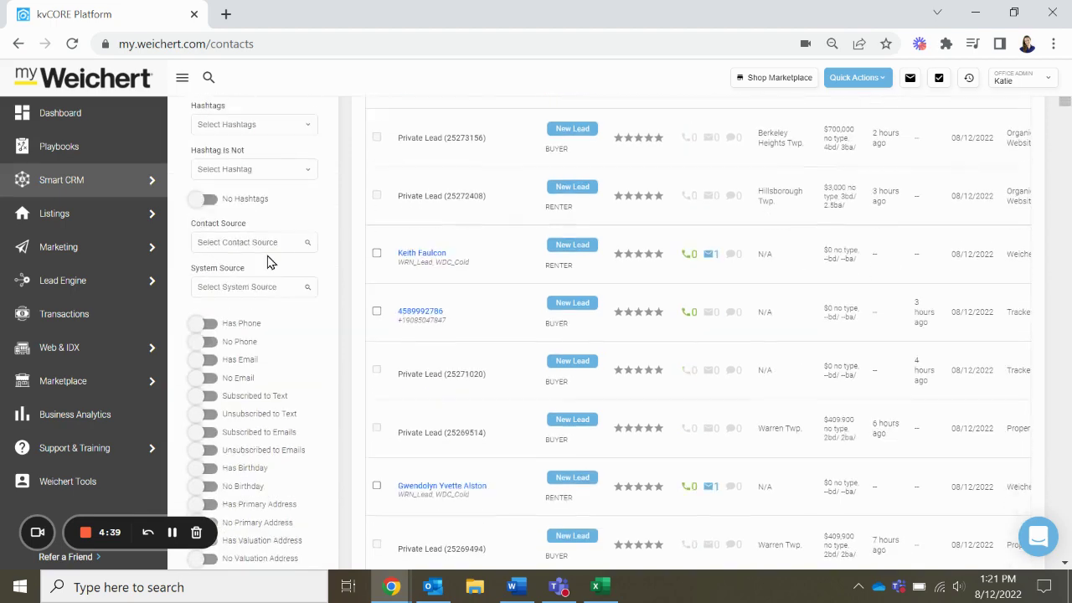
pyautogui.scroll(1, 277, 227)
pyautogui.scroll(-2, 276, 232)
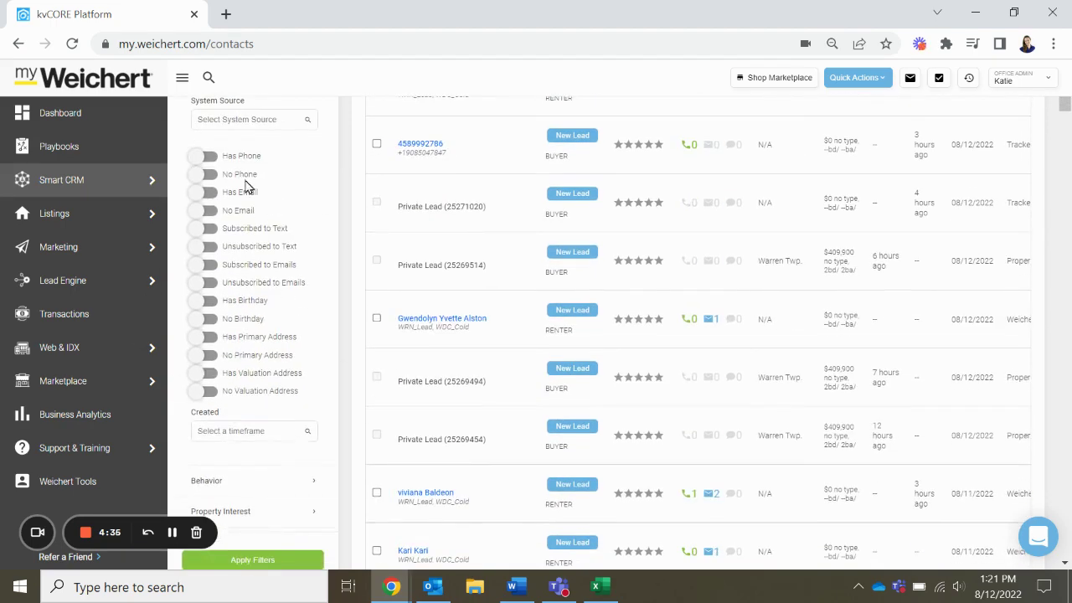
pyautogui.click(201, 249)
pyautogui.click(201, 283)
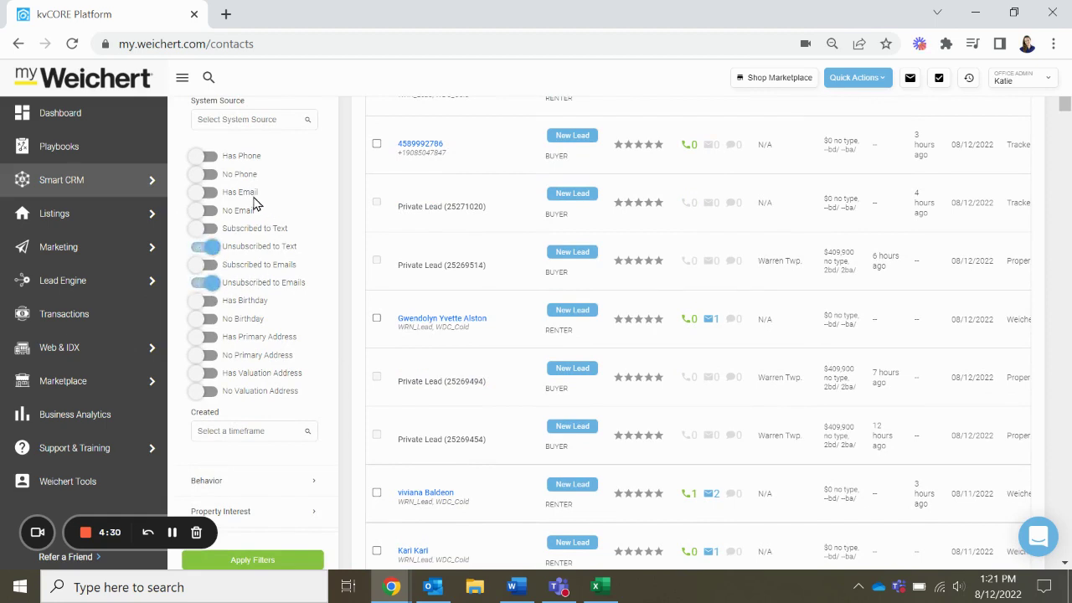
pyautogui.click(201, 175)
pyautogui.scroll(-2, 257, 194)
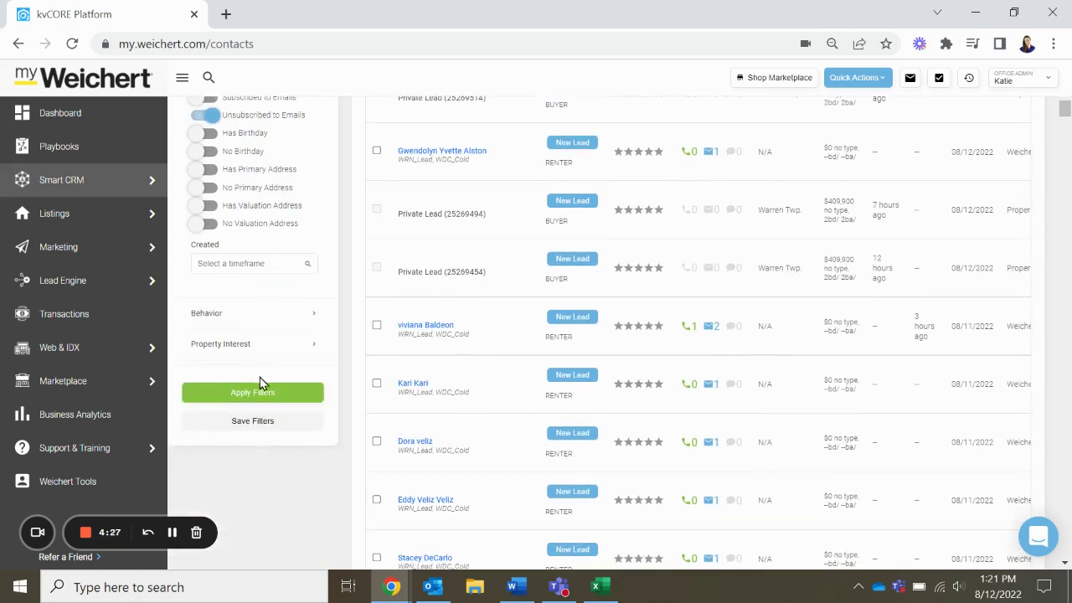
pyautogui.click(305, 390)
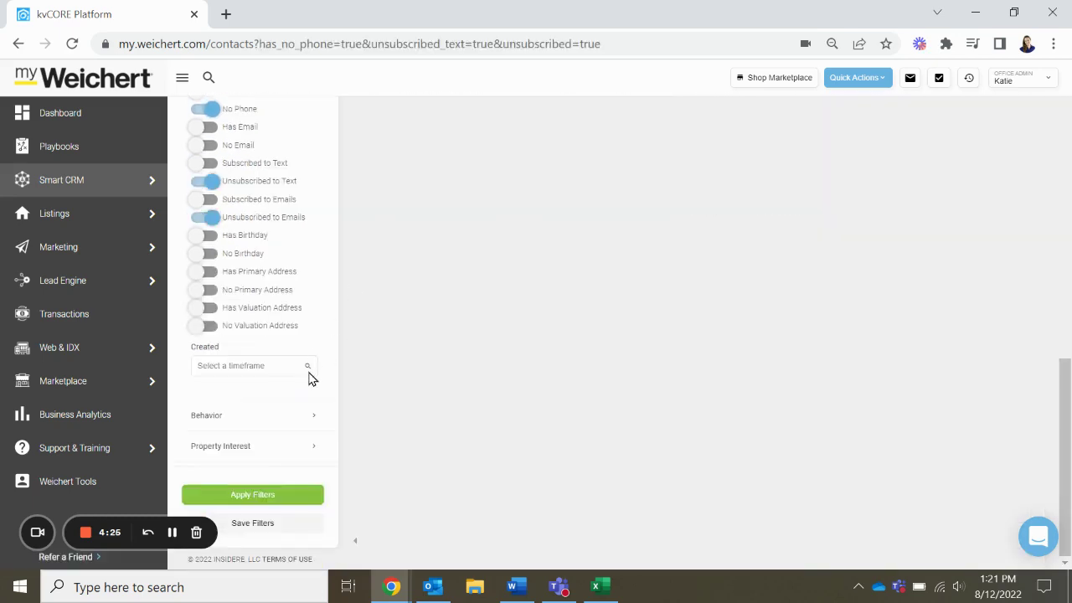
pyautogui.scroll(5, 402, 321)
pyautogui.scroll(3, 401, 321)
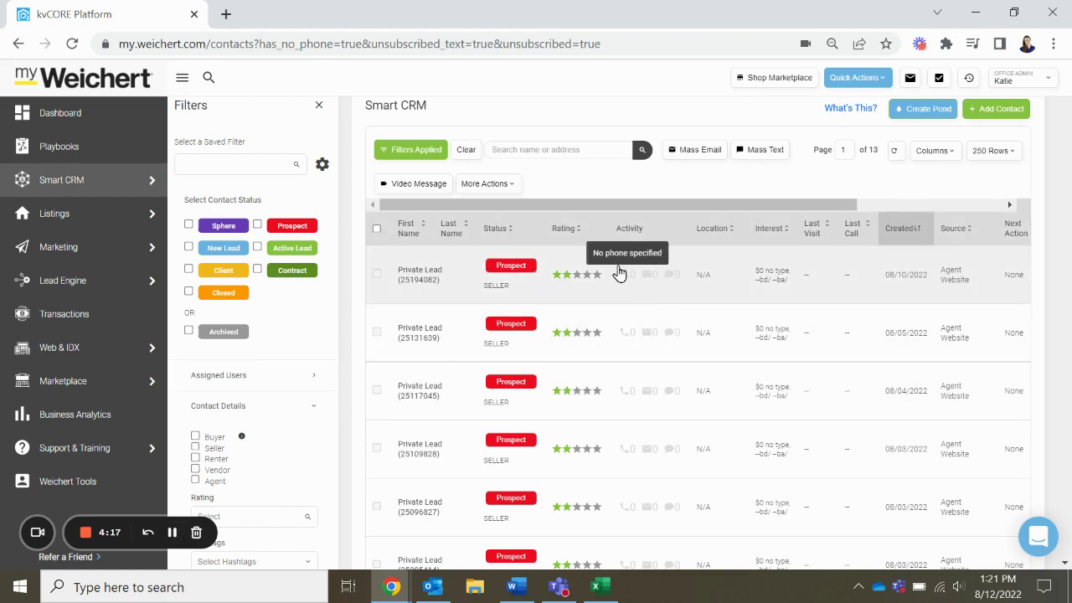
pyautogui.scroll(-5, 301, 372)
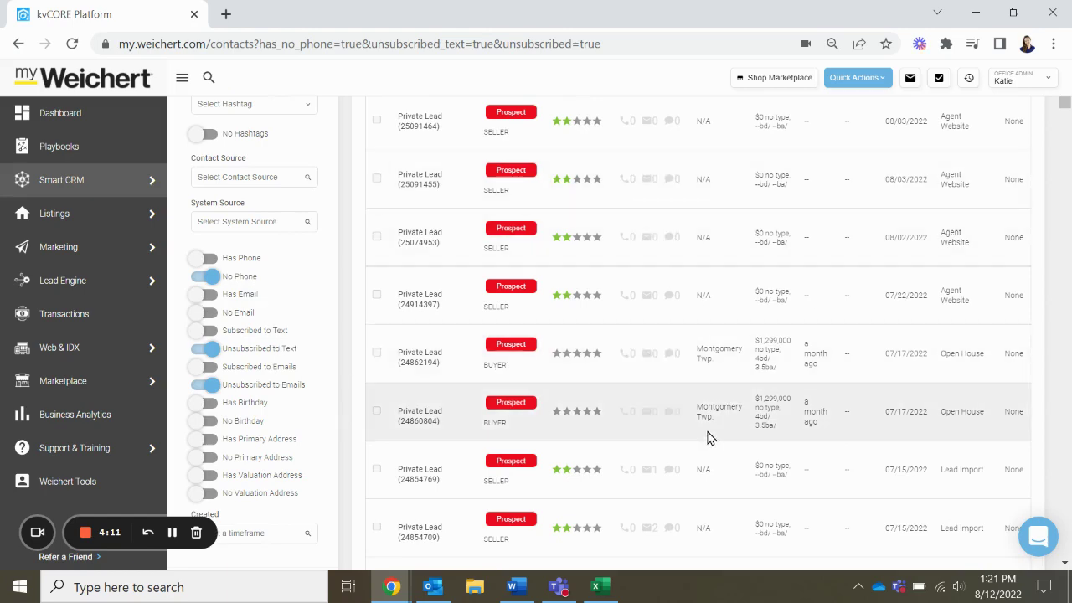
pyautogui.scroll(4, 643, 373)
pyautogui.scroll(3, 642, 372)
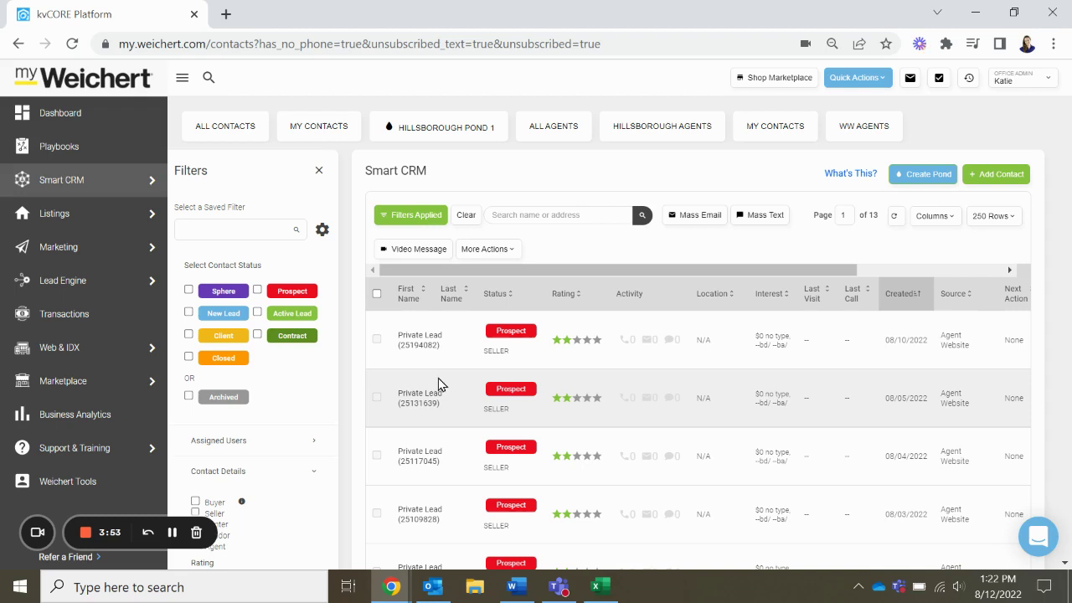
# Select every filtered contact, choose Archive Contact(s), and close the Archive Leads prompt
pyautogui.click(377, 295)
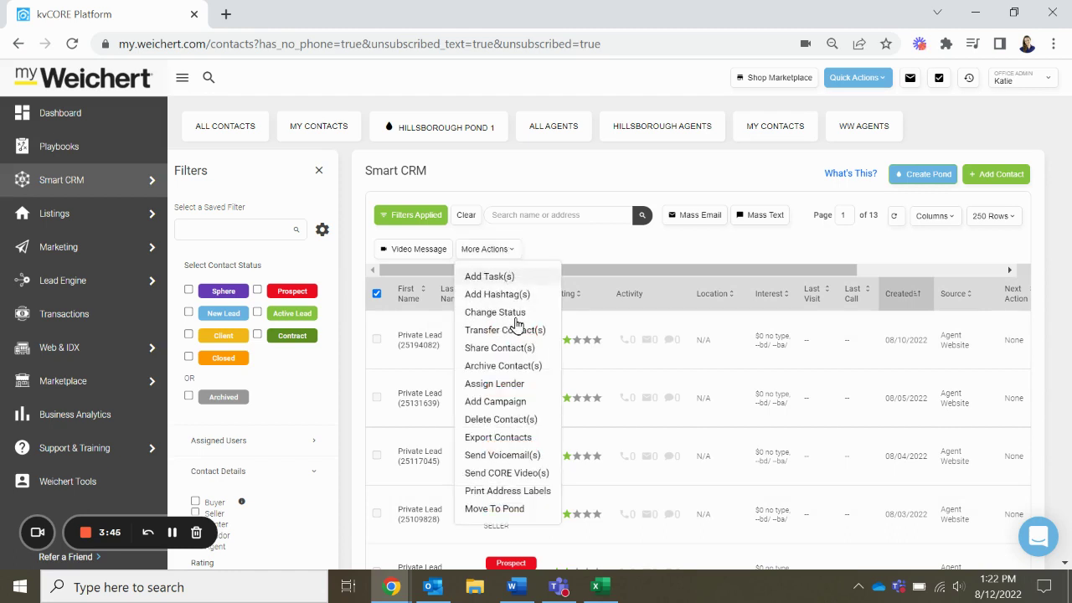
pyautogui.click(505, 367)
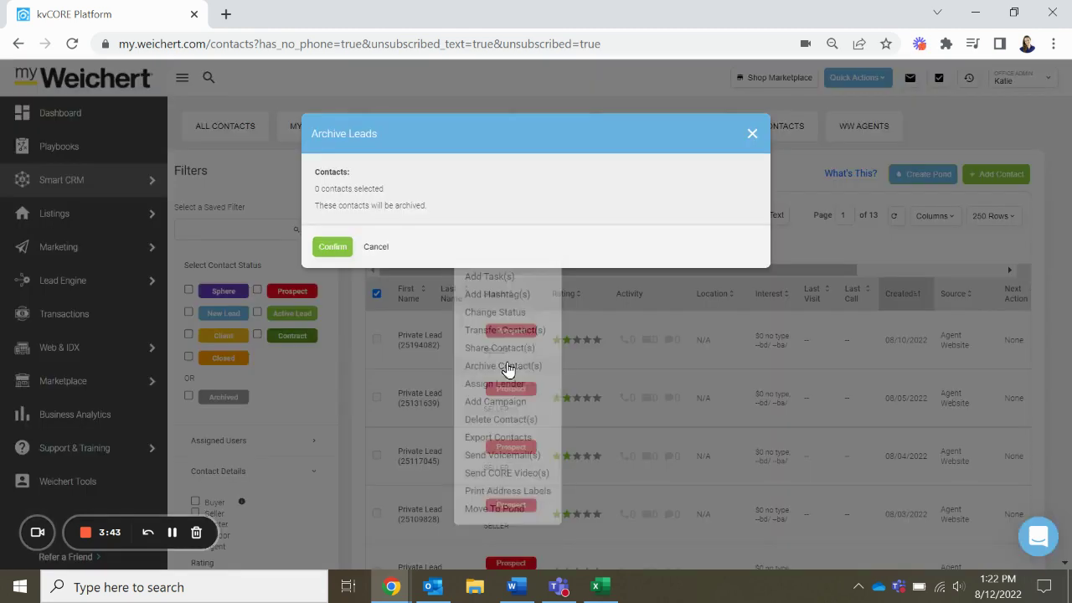
pyautogui.click(373, 249)
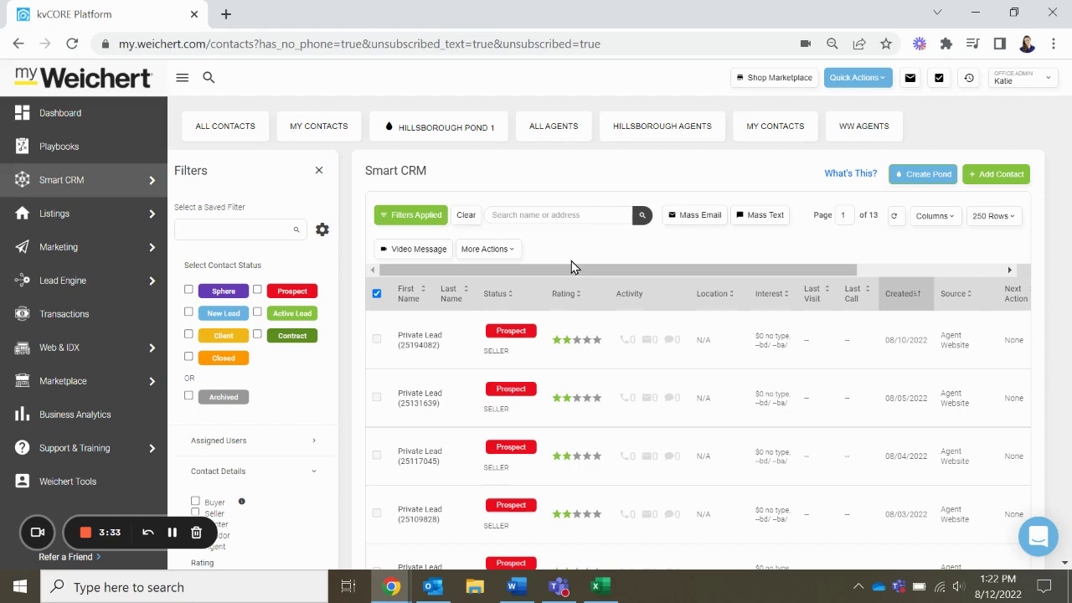
# Switch off the No Phone filter and reapply, keeping only the text and email unsubscribed filters
pyautogui.scroll(-6, 202, 450)
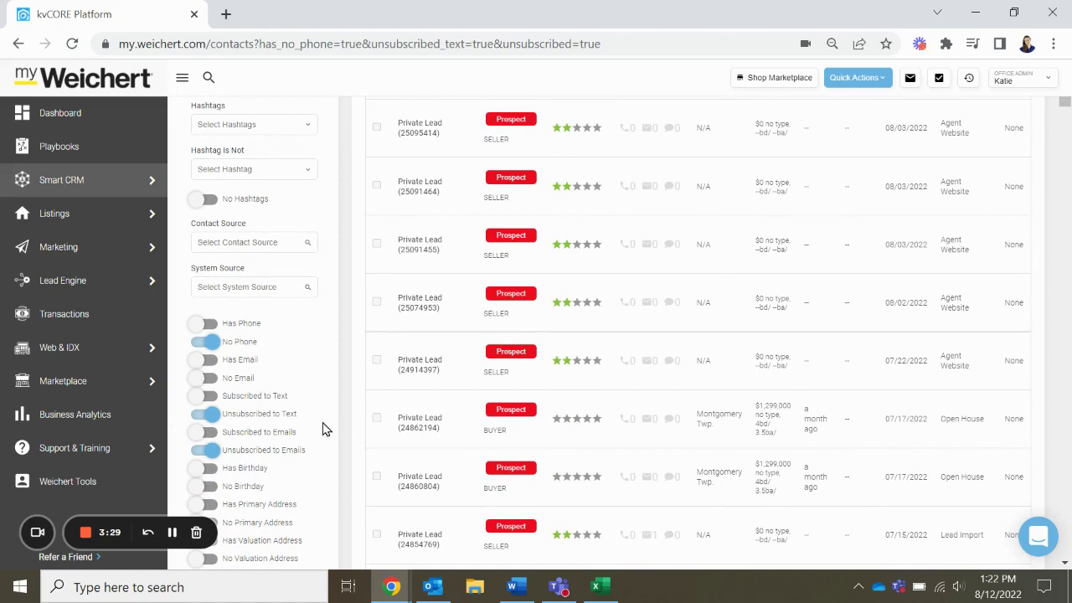
pyautogui.scroll(1, 326, 428)
pyautogui.scroll(3, 397, 404)
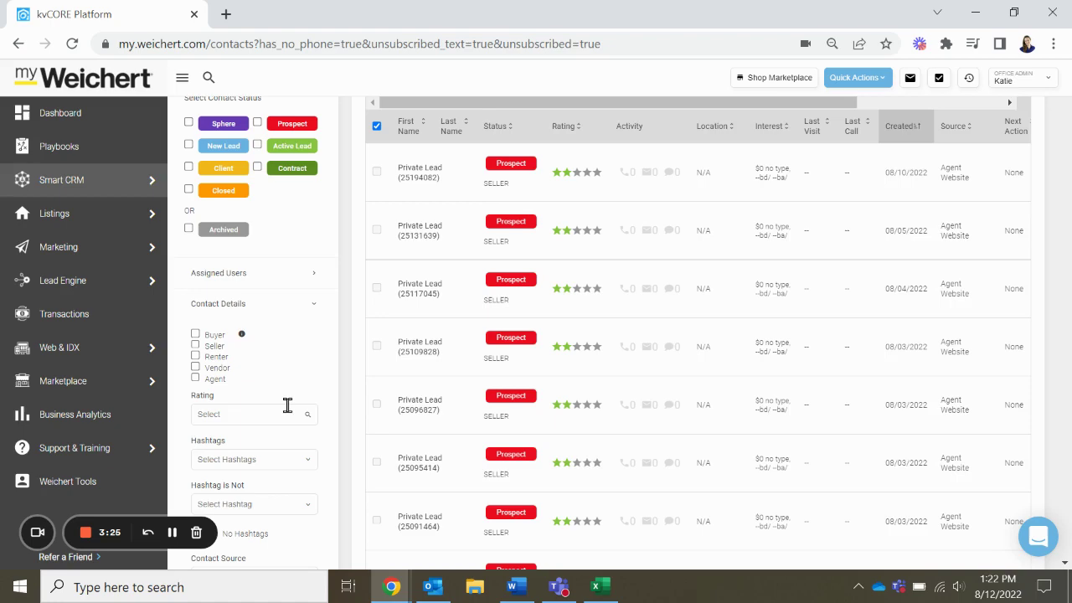
pyautogui.scroll(-2, 276, 403)
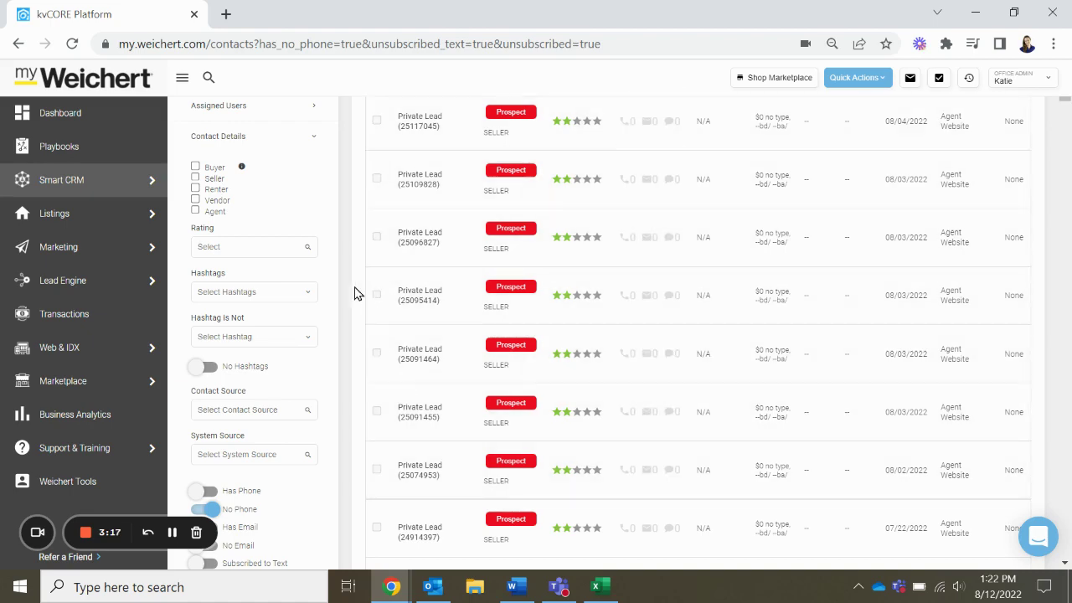
pyautogui.scroll(-2, 309, 324)
pyautogui.scroll(-1, 303, 327)
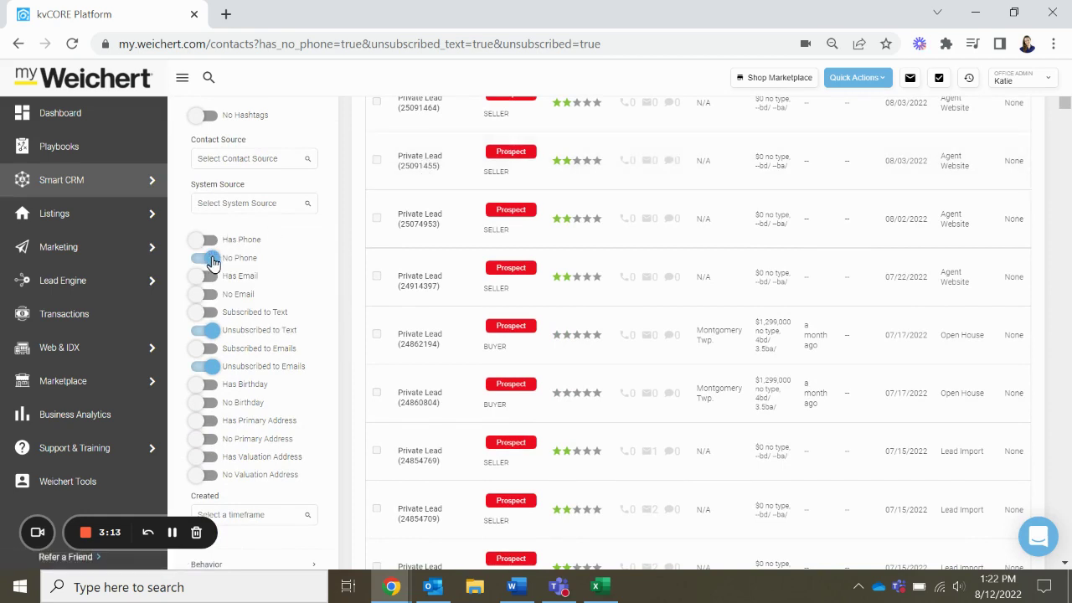
pyautogui.click(212, 262)
pyautogui.scroll(-3, 271, 343)
pyautogui.scroll(-1, 268, 360)
pyautogui.click(262, 395)
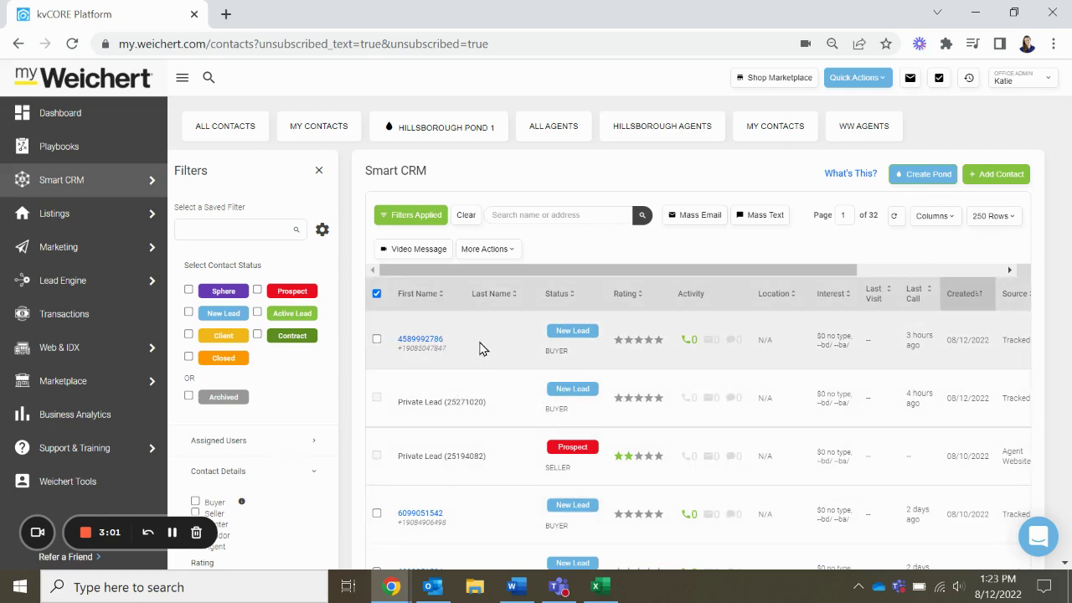
pyautogui.scroll(-2, 469, 354)
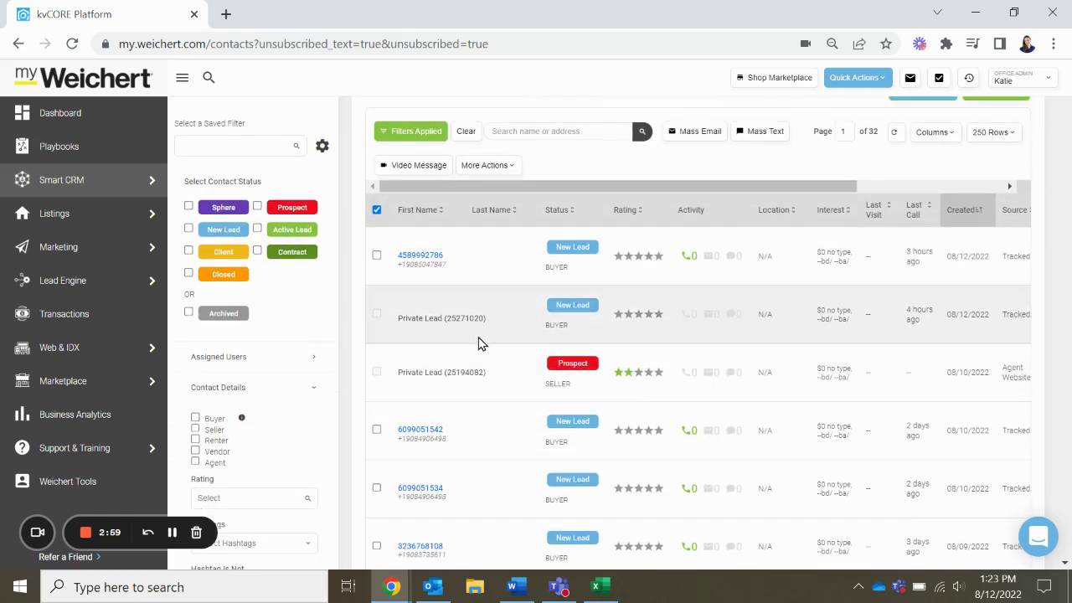
pyautogui.scroll(2, 470, 356)
pyautogui.scroll(-2, 729, 414)
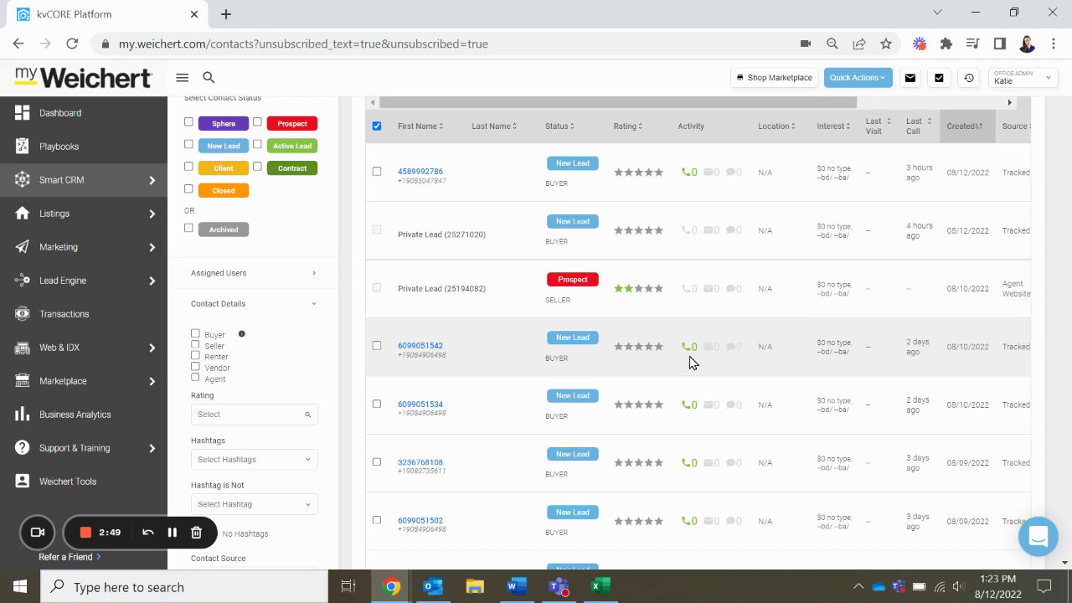
pyautogui.scroll(-2, 707, 369)
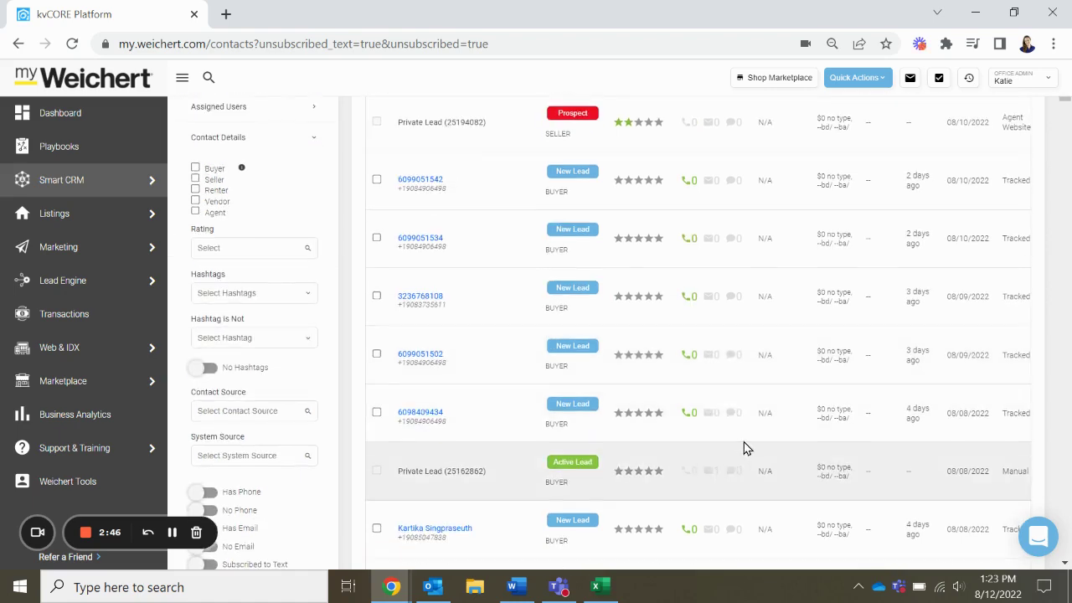
pyautogui.scroll(2, 742, 352)
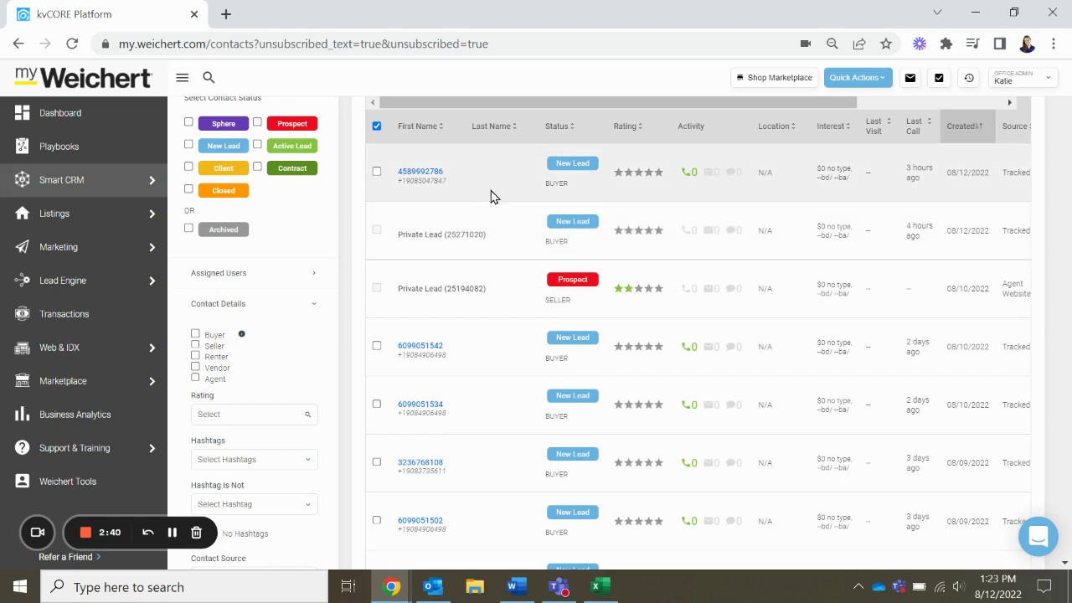
# Select all 98 selectable contacts in the filtered list
pyautogui.click(377, 126)
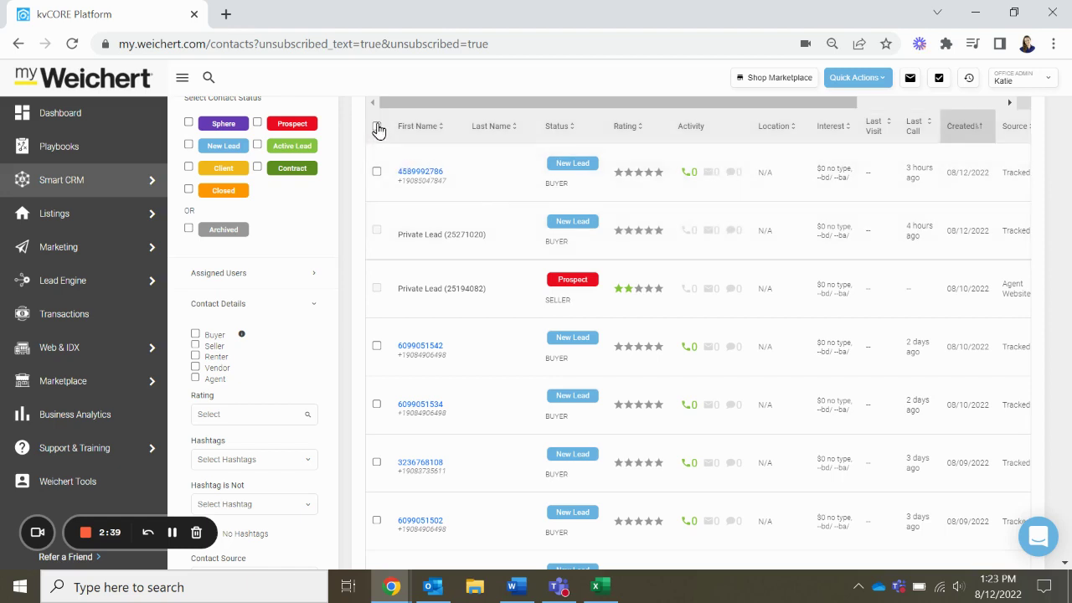
pyautogui.click(377, 127)
pyautogui.scroll(2, 482, 273)
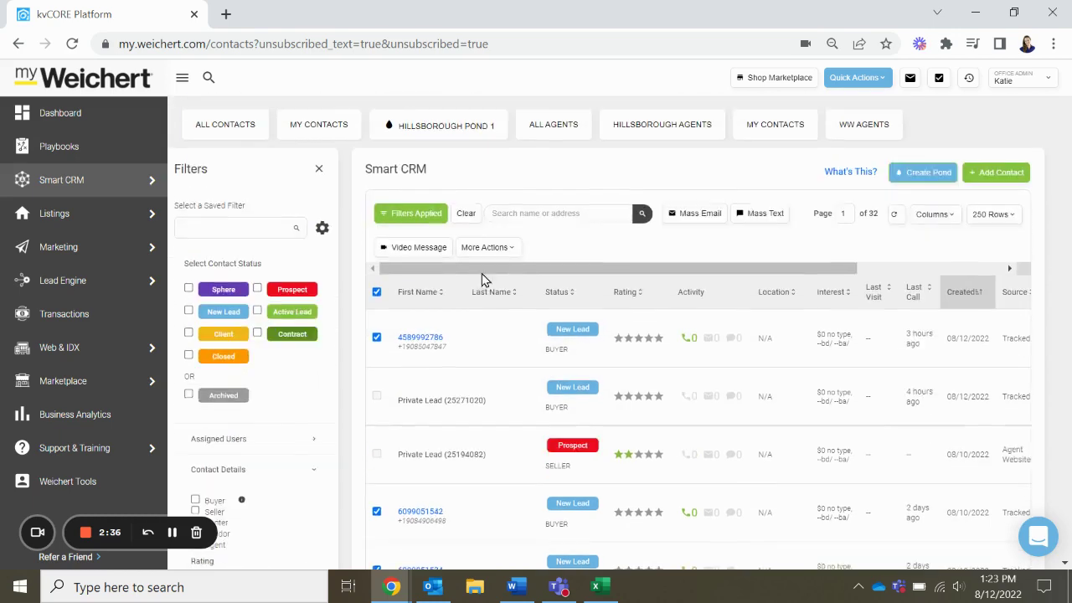
# Start adding the phonelist hashtag to the selected contacts, then cancel without applying it
pyautogui.click(486, 250)
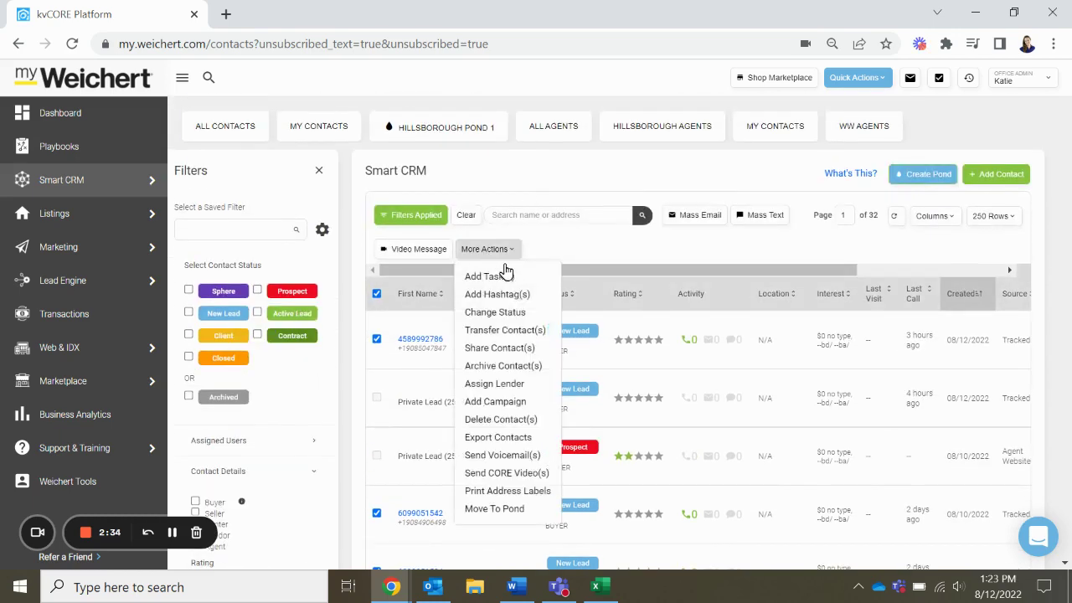
pyautogui.click(497, 294)
pyautogui.click(394, 227)
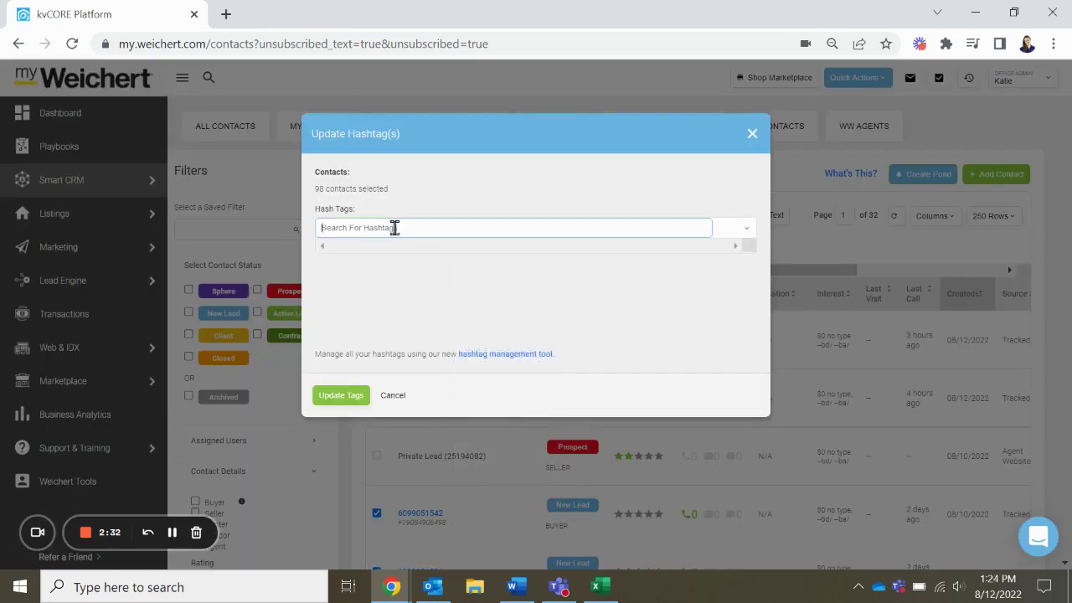
pyautogui.write('phonelist')
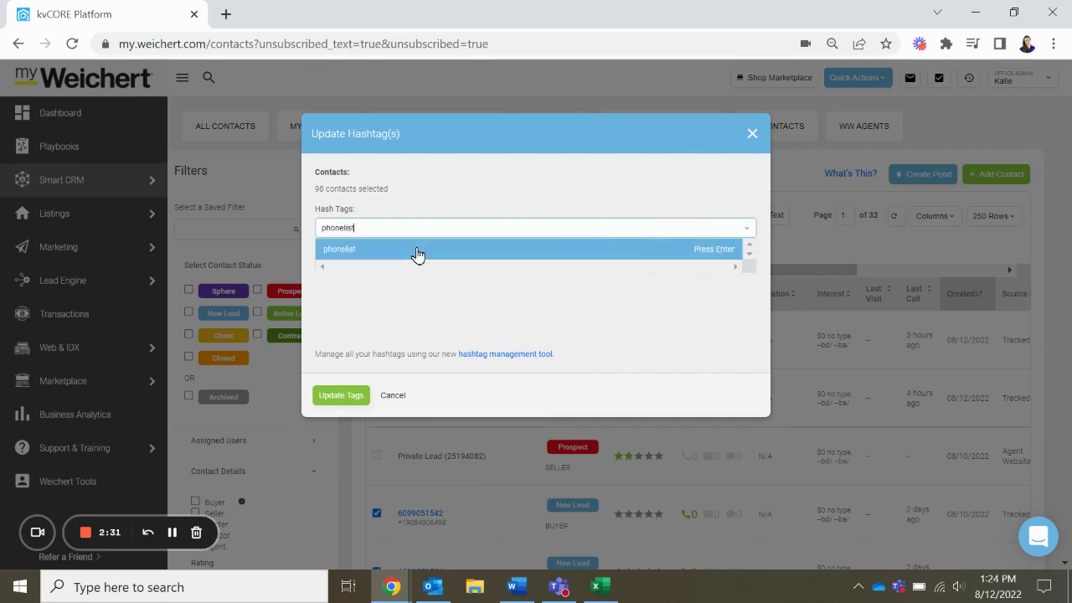
pyautogui.click(392, 395)
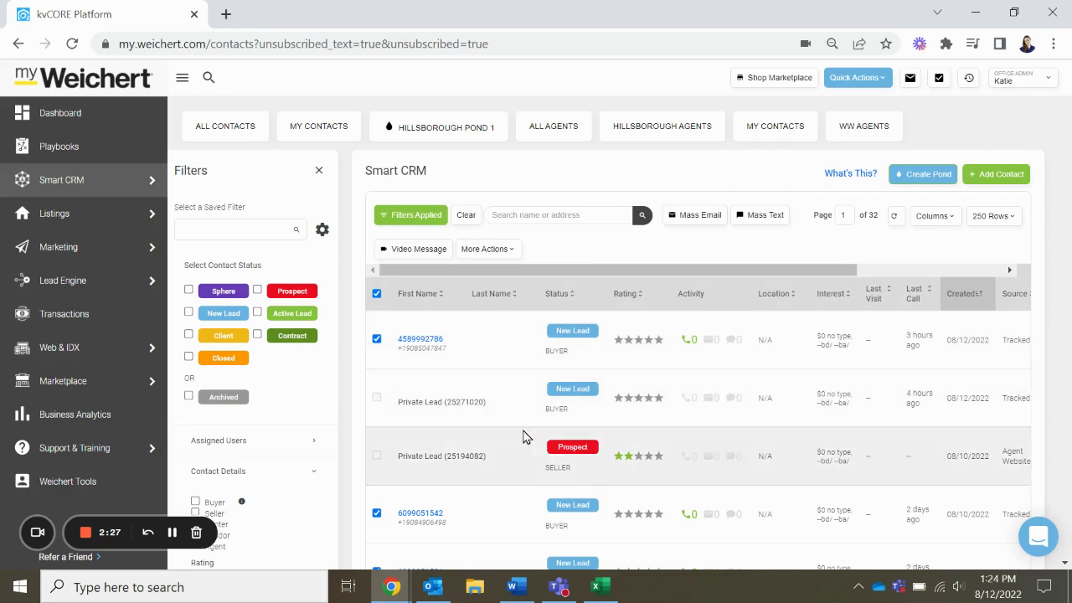
pyautogui.scroll(-1, 523, 436)
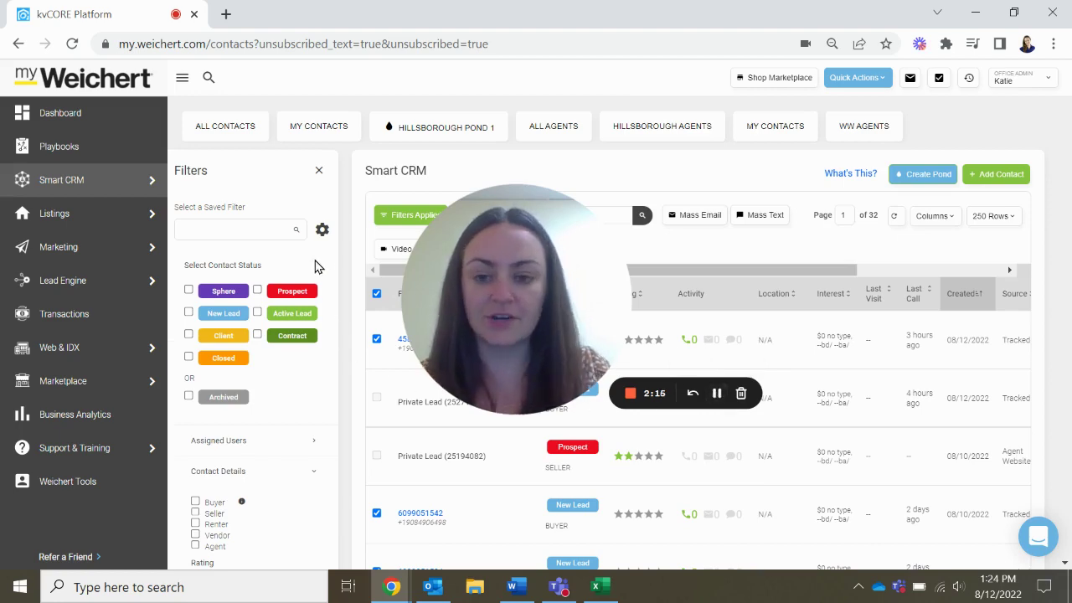
pyautogui.scroll(-2, 318, 267)
pyautogui.scroll(-4, 318, 266)
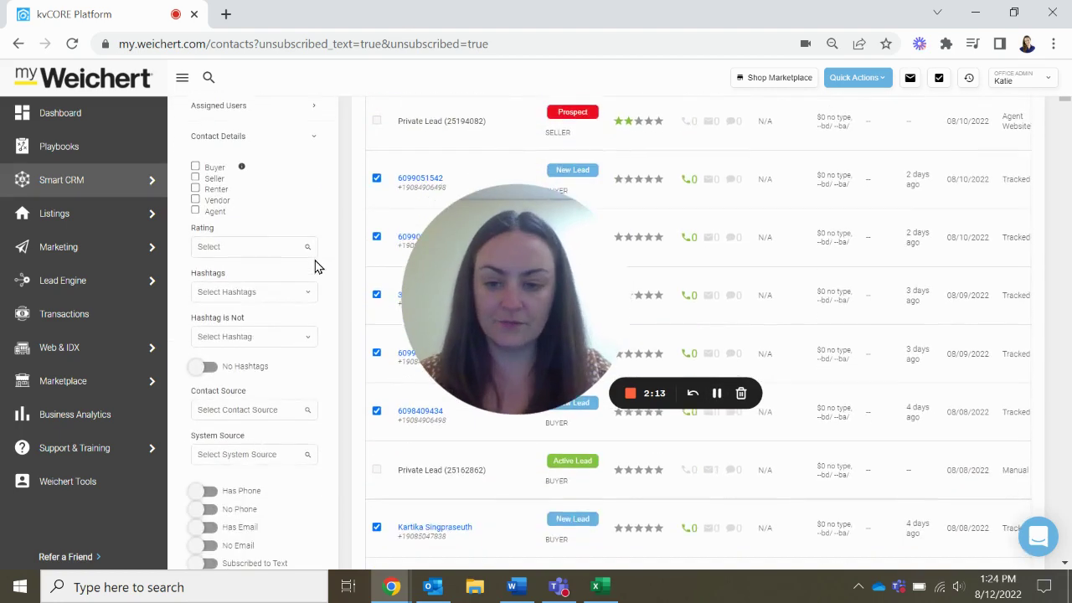
pyautogui.scroll(-1, 318, 267)
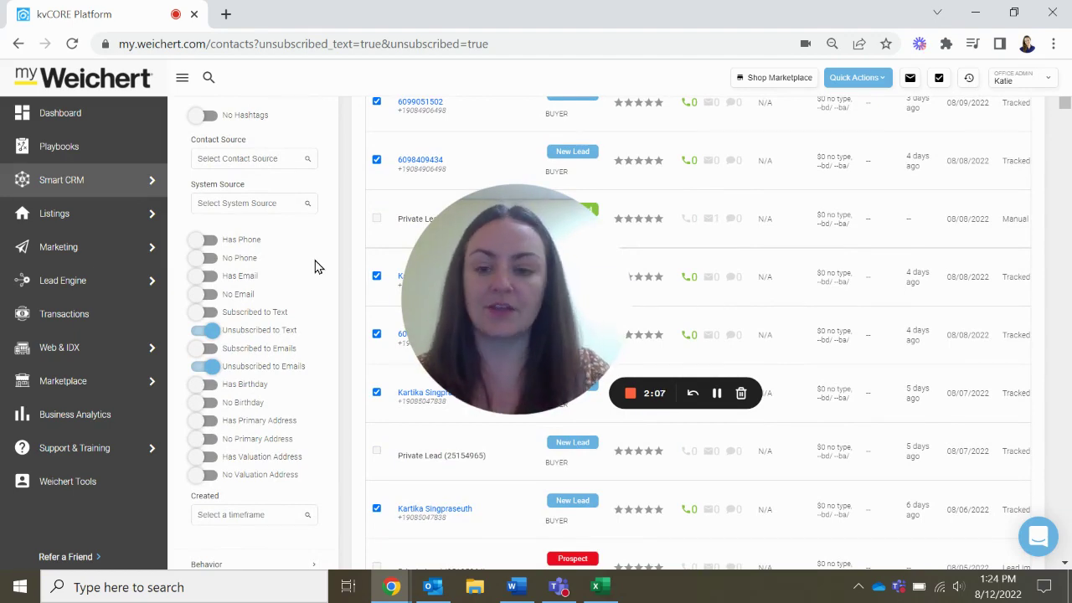
pyautogui.scroll(5, 315, 266)
pyautogui.scroll(-4, 279, 235)
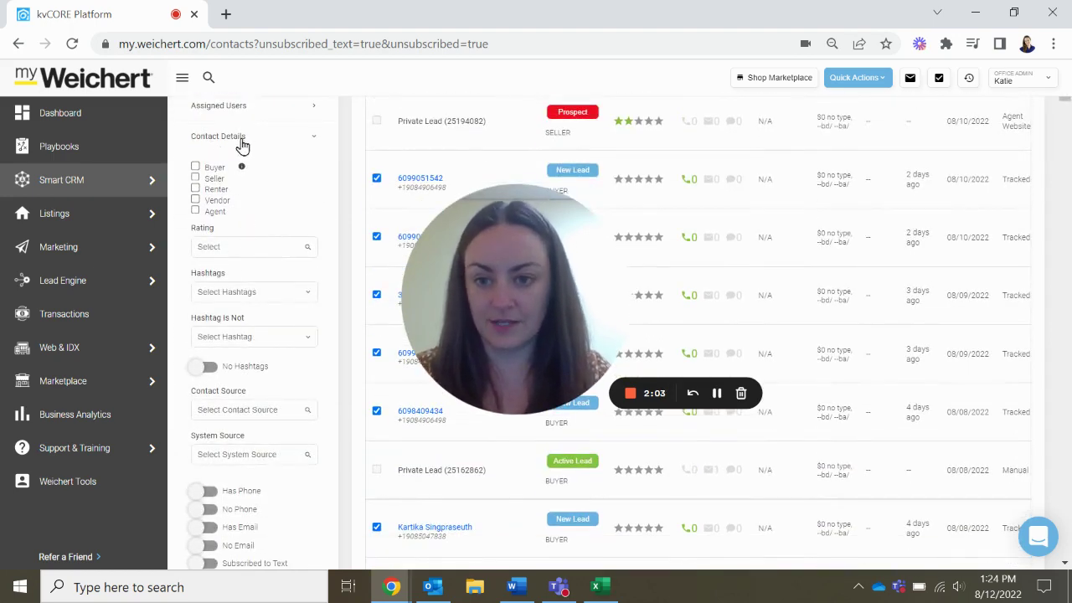
pyautogui.scroll(-3, 264, 311)
pyautogui.scroll(-1, 265, 312)
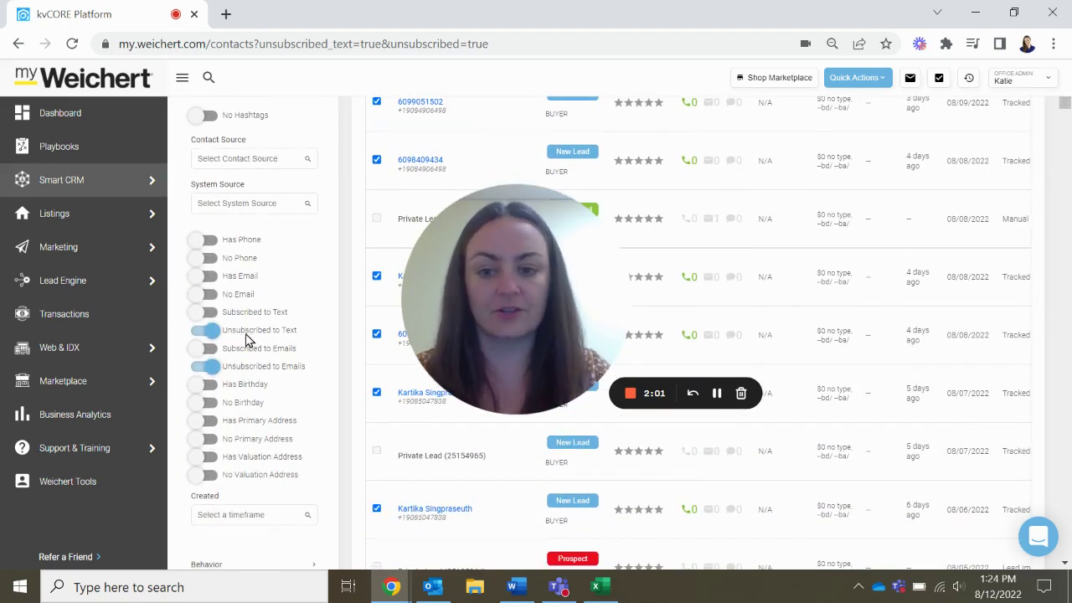